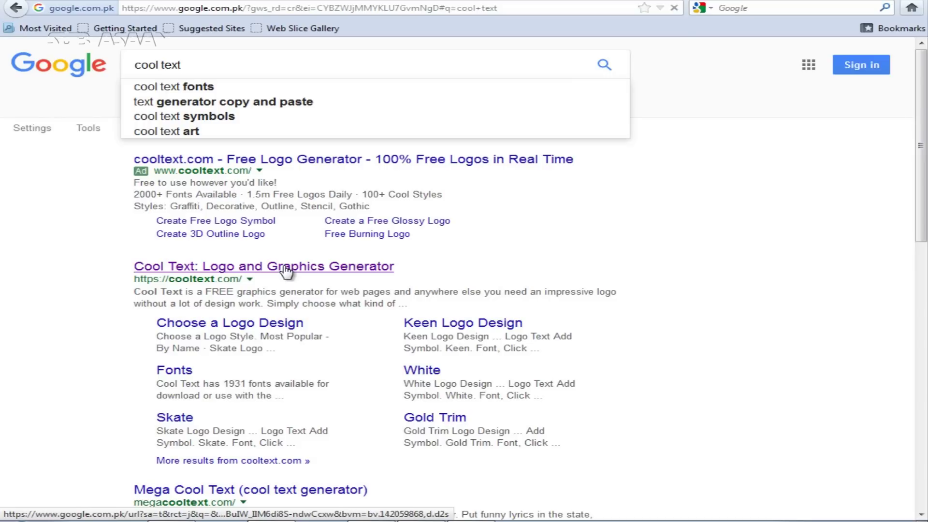
Step: Open the Cool Text: Logo and Graphics Generator site from the search results and choose the Imprint logo style
left_click(287, 272)
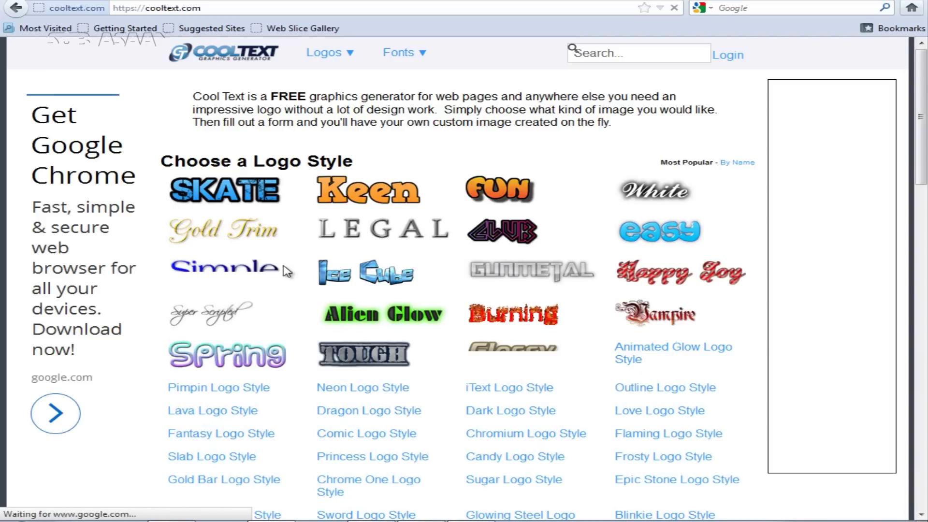
scroll(421, 233, "down", 5)
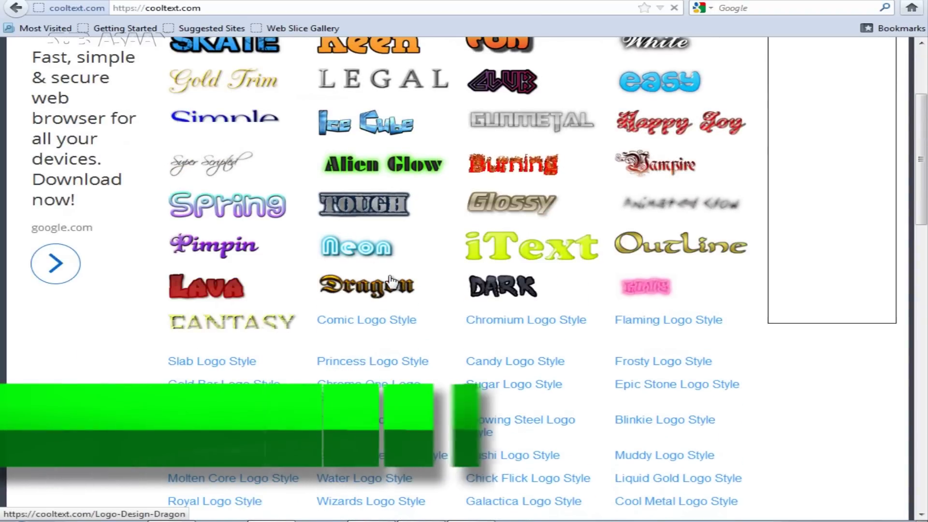
scroll(392, 281, "down", 5)
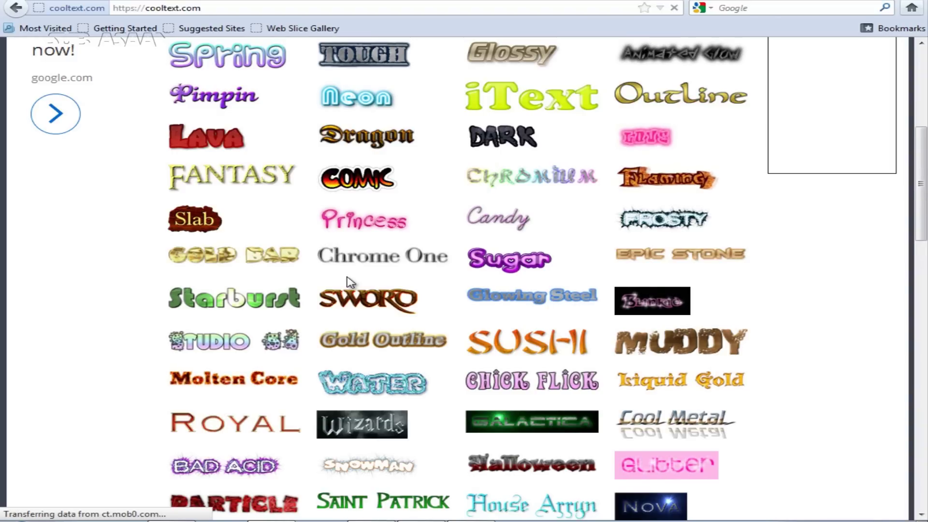
scroll(488, 317, "down", 3)
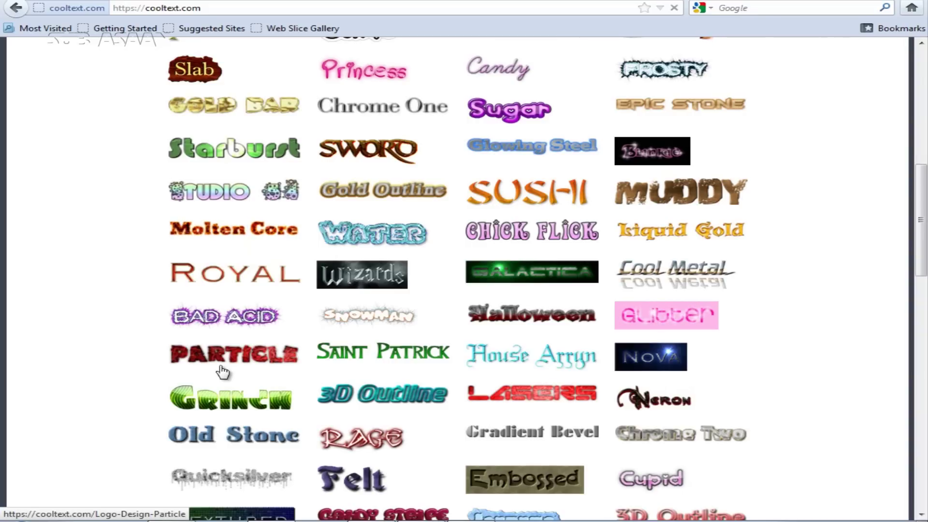
mouse_move(222, 372)
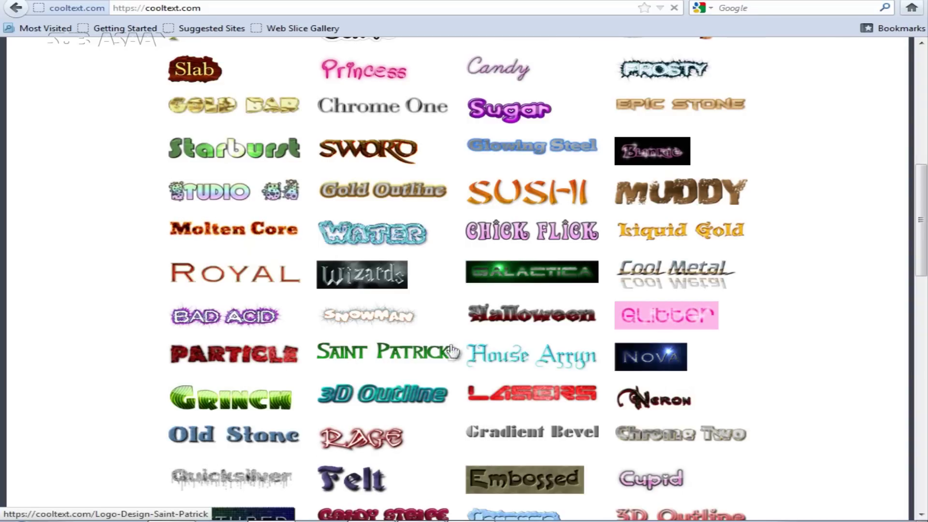
scroll(460, 327, "down", 3)
scroll(340, 333, "down", 3)
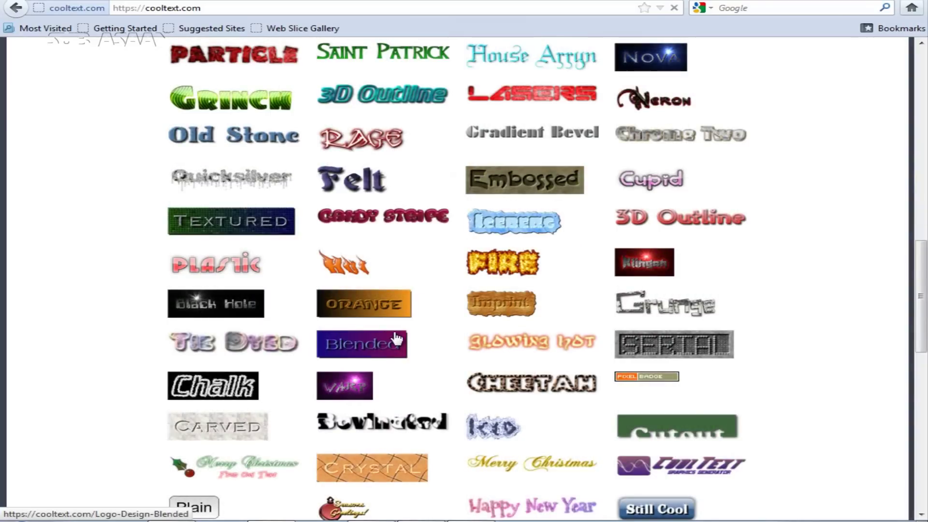
mouse_move(397, 338)
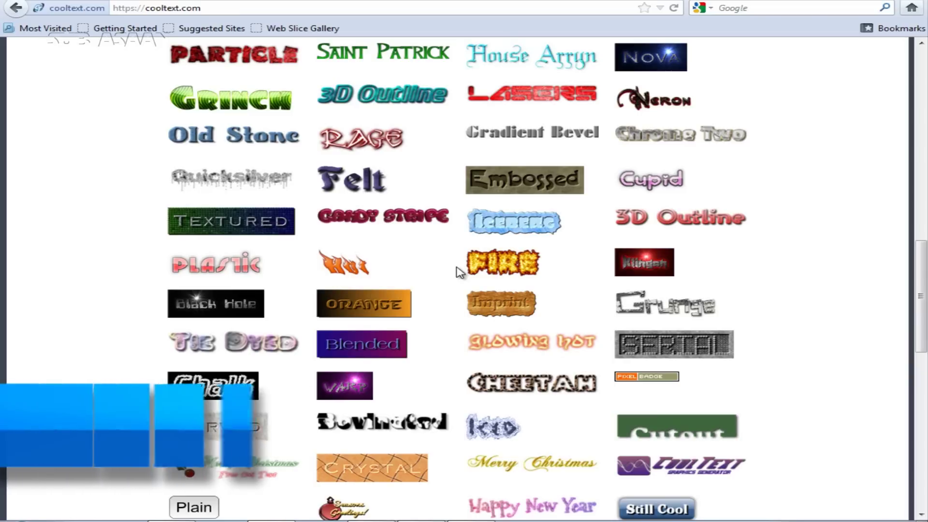
scroll(459, 272, "down", 3)
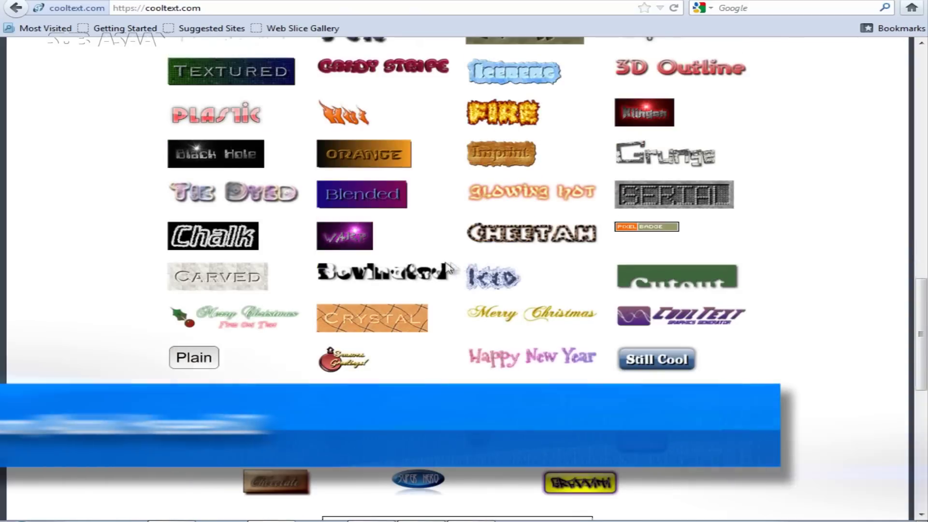
scroll(458, 357, "up", 2)
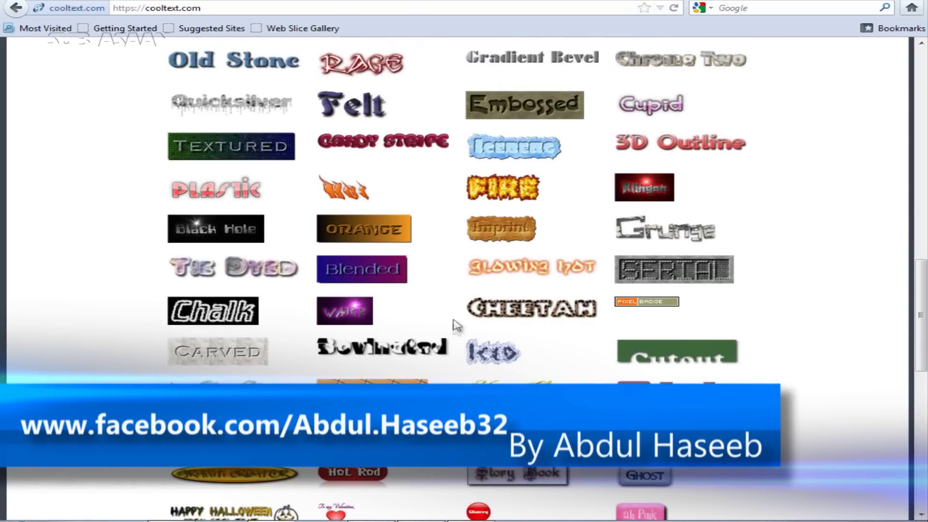
scroll(437, 260, "up", 2)
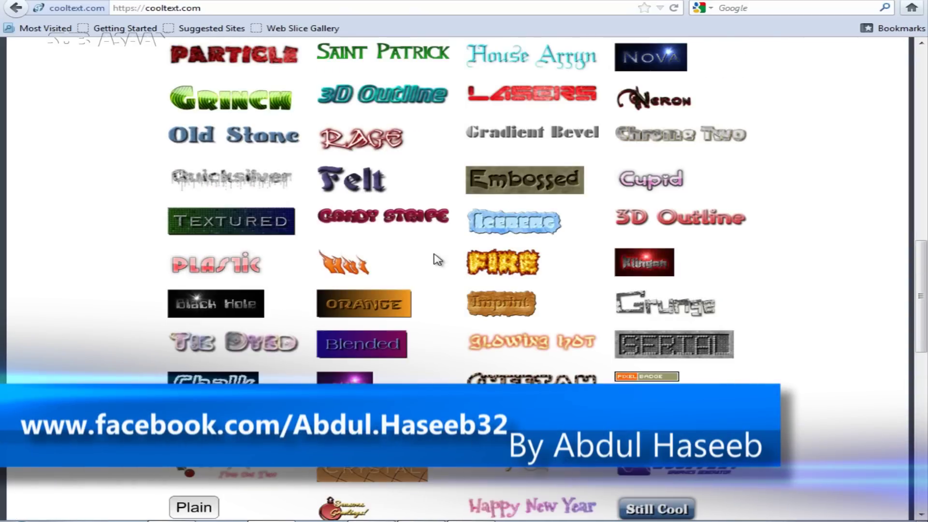
left_click(498, 310)
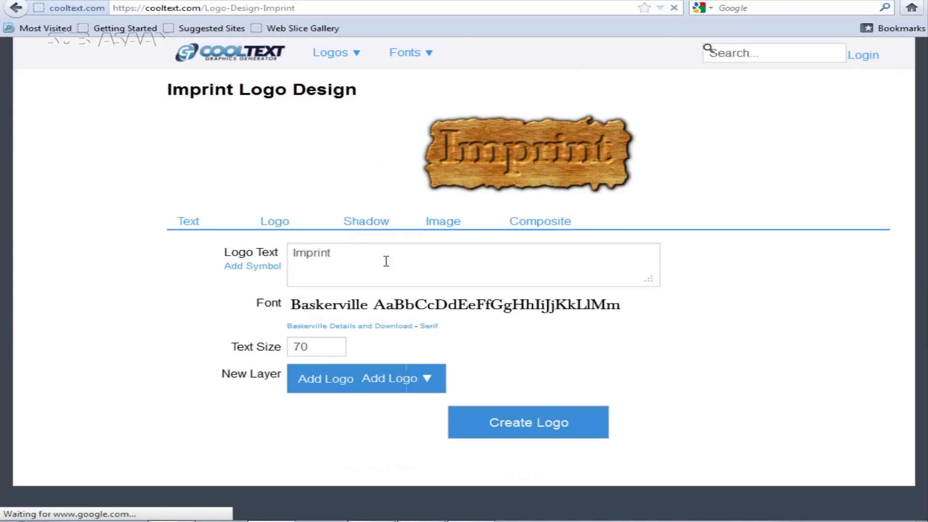
Step: Replace the Imprint logo's text with the person's first name in Latin letters and dismiss the security warning
left_click(343, 256)
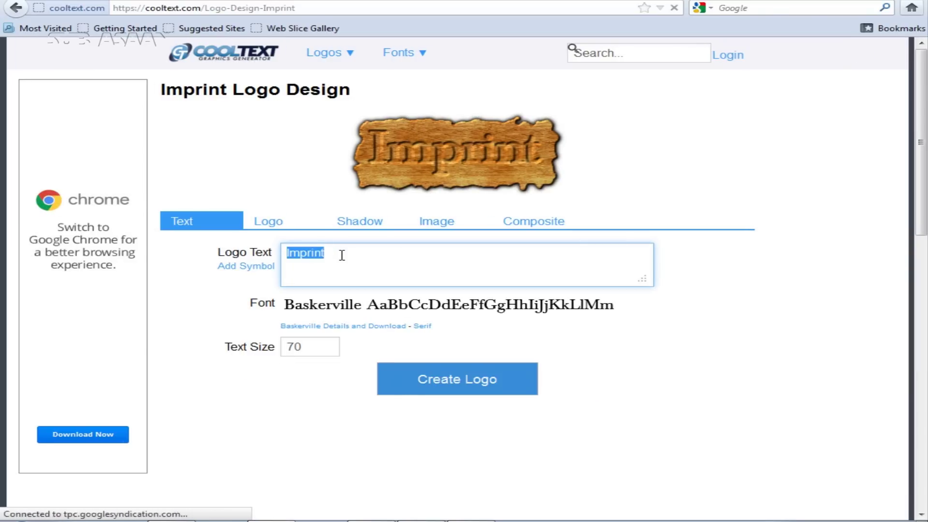
key("BackSpace")
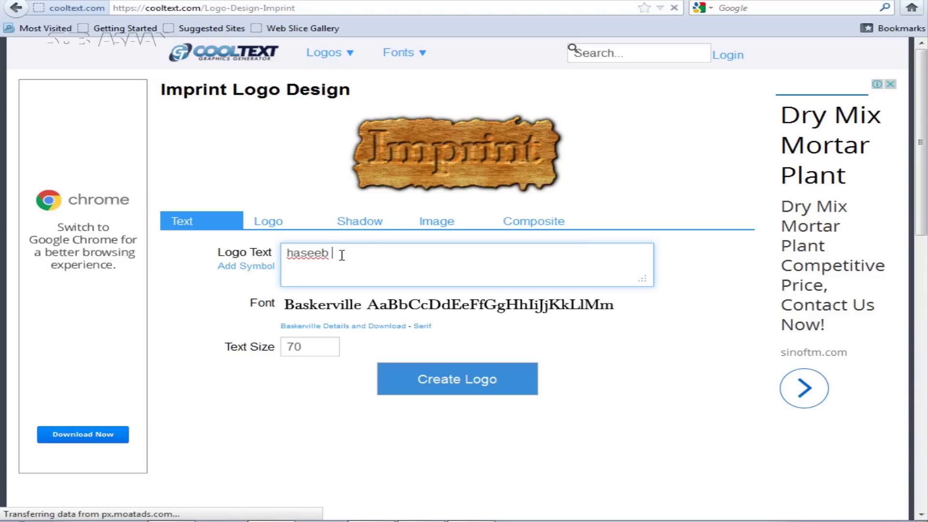
key("BackSpace")
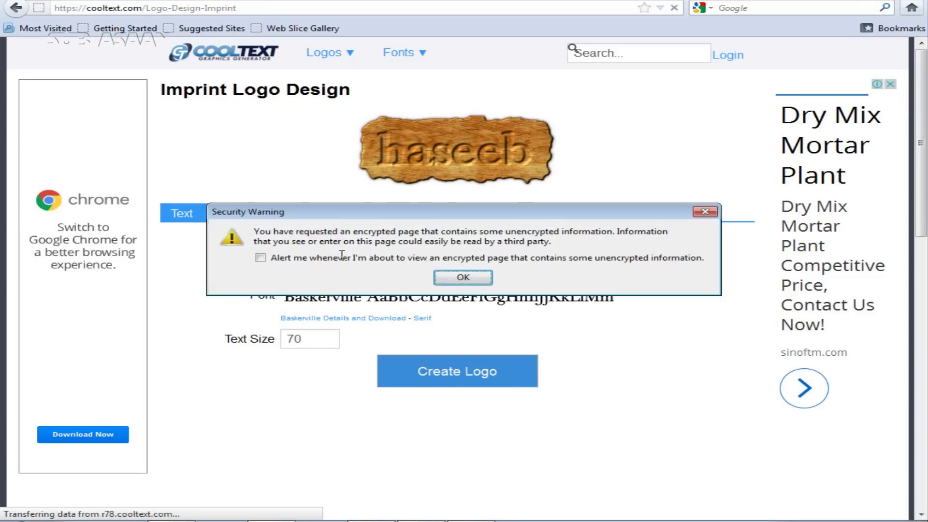
left_click(457, 279)
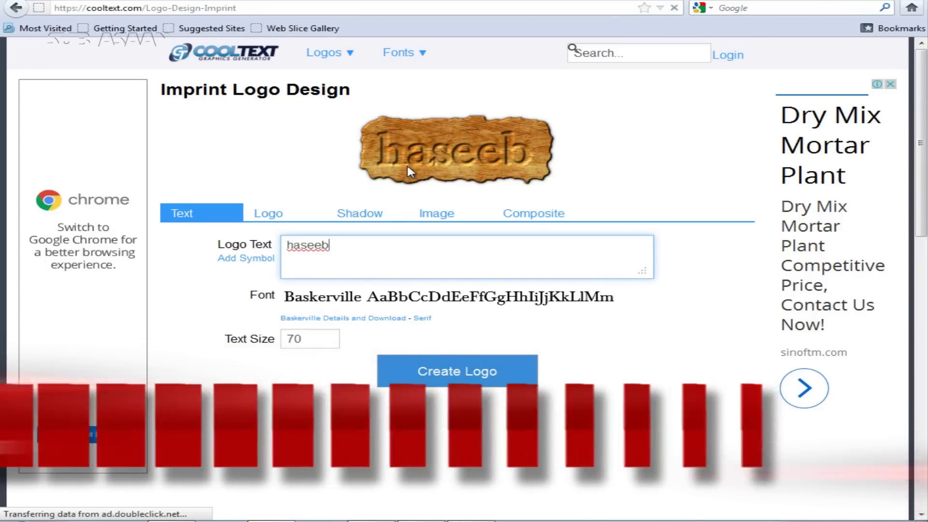
Step: Switch to the google translate search results, open the Google Translate site and retry loading it
left_click(371, 0)
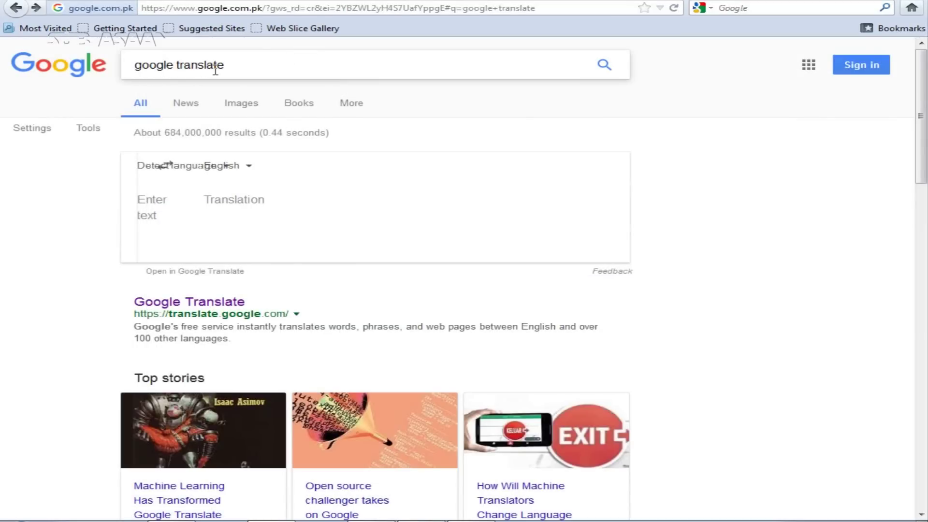
left_click(192, 303)
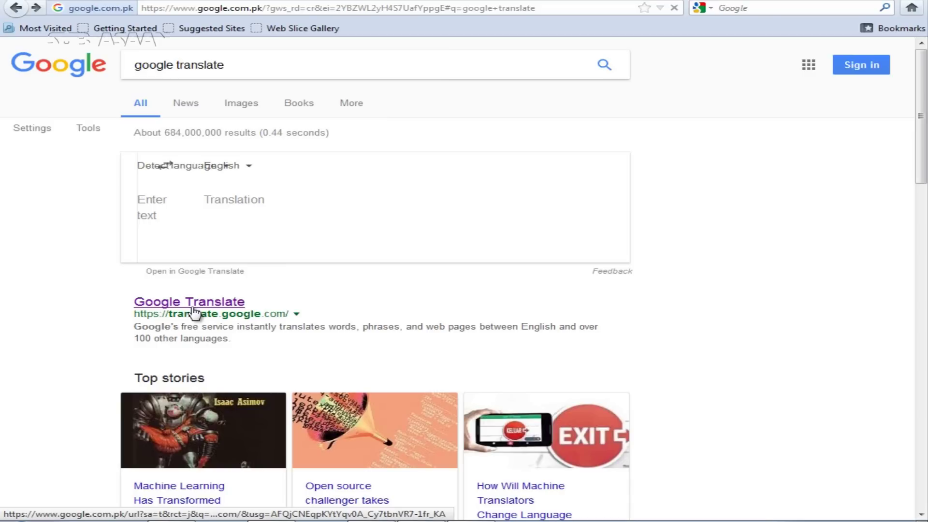
left_click(194, 313)
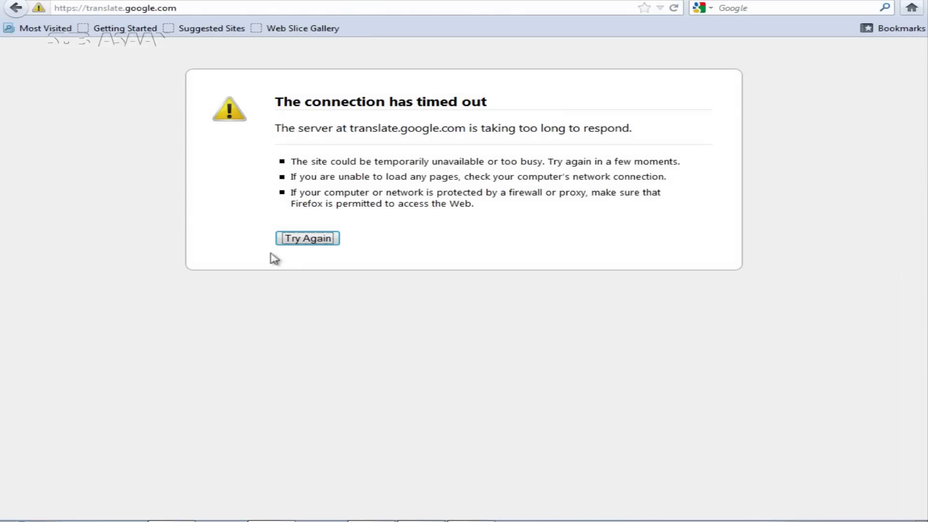
left_click(302, 239)
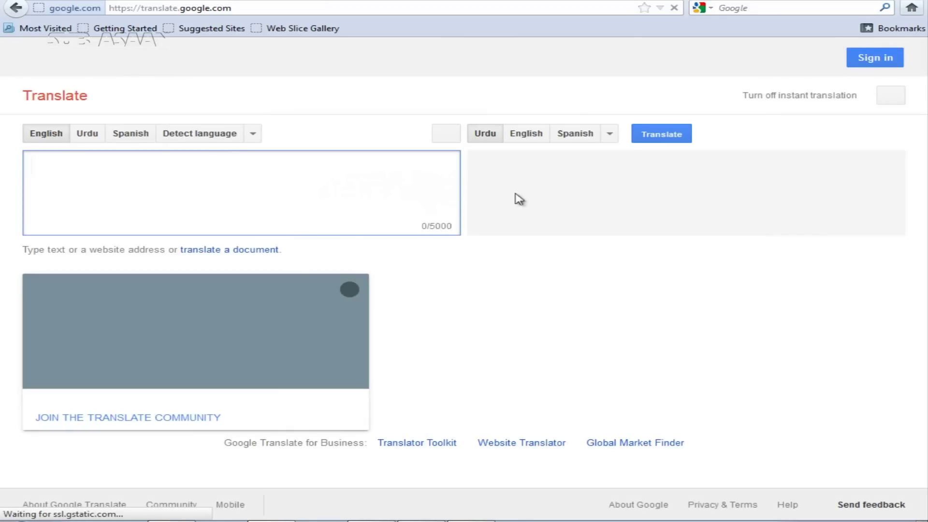
Step: Set the translation's source language to Urdu and its target language to English
left_click(489, 179)
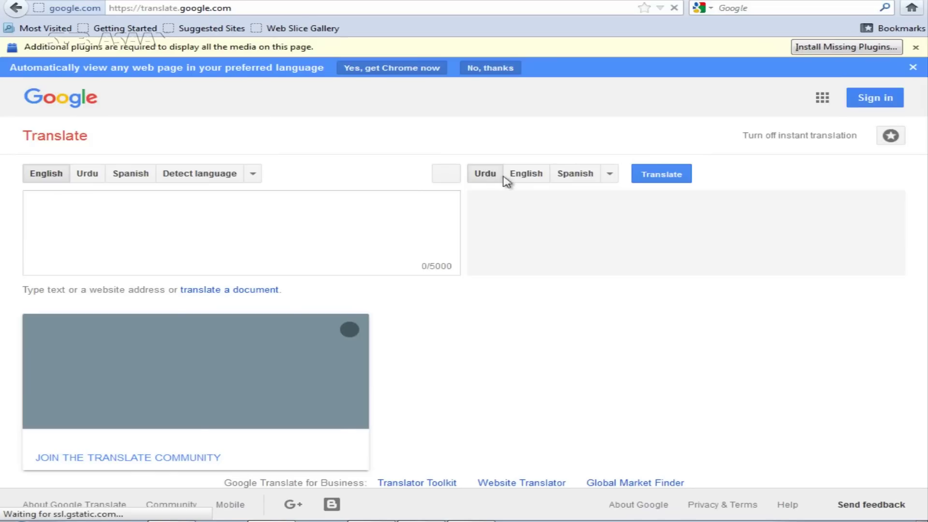
left_click(524, 177)
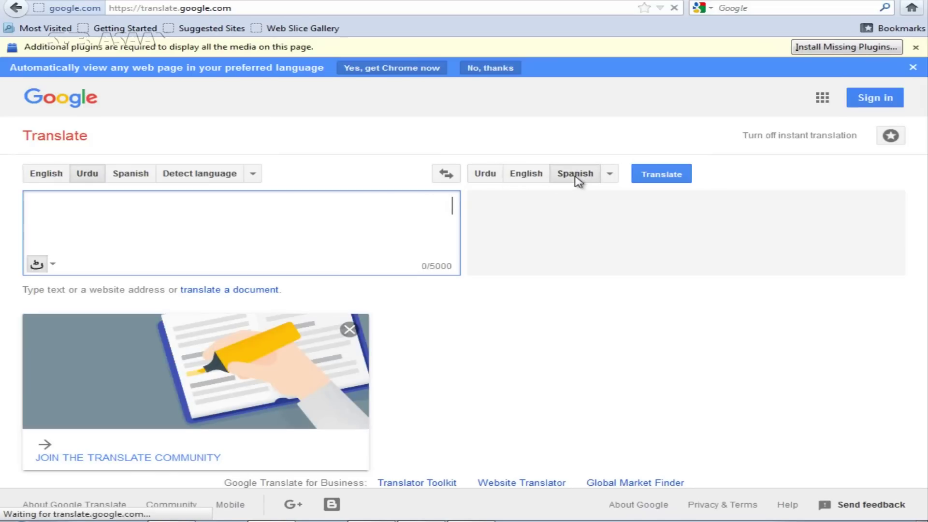
left_click(607, 176)
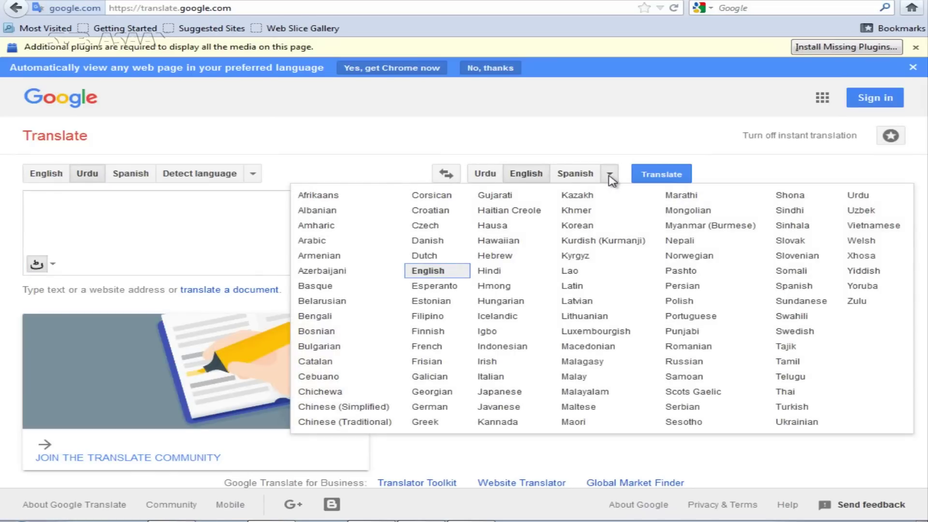
left_click(858, 195)
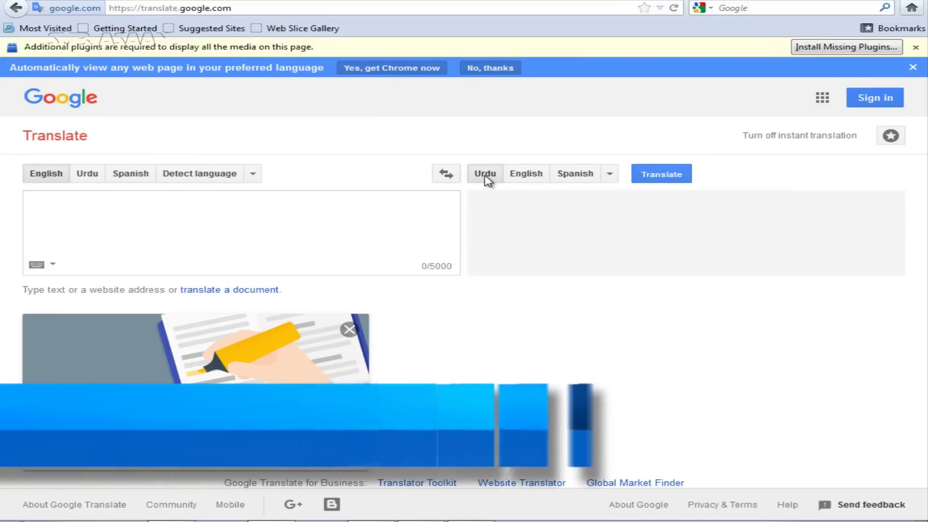
left_click(252, 175)
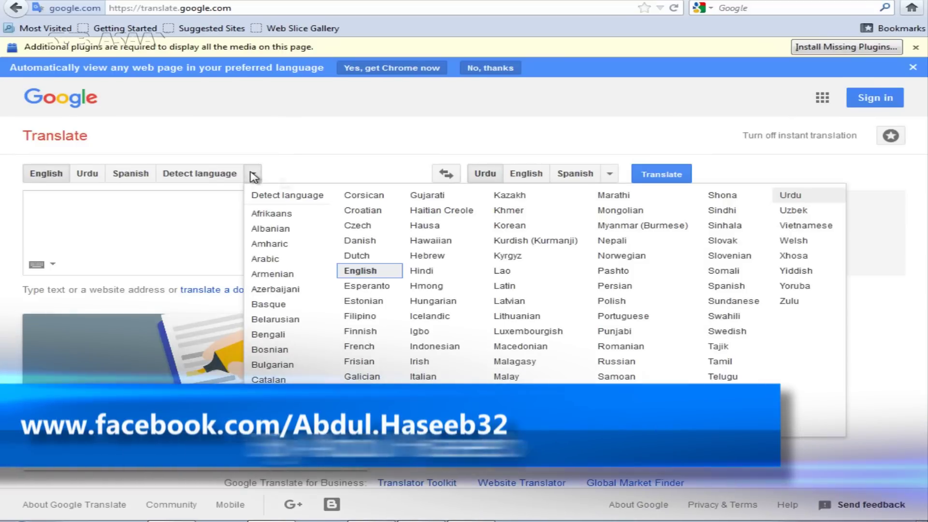
left_click(792, 198)
left_click(89, 177)
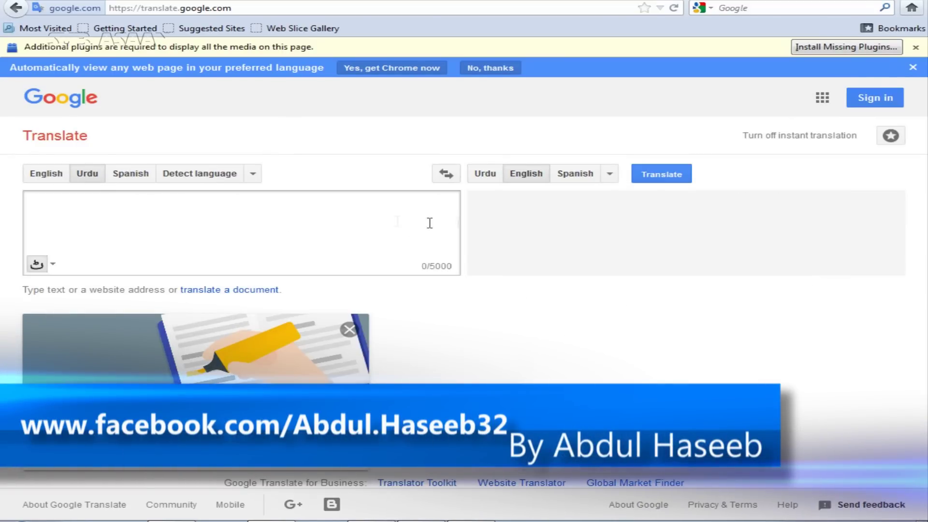
Step: Enter the person's first name phonetically as the source text and accept the first suggested Urdu spelling
left_click(436, 200)
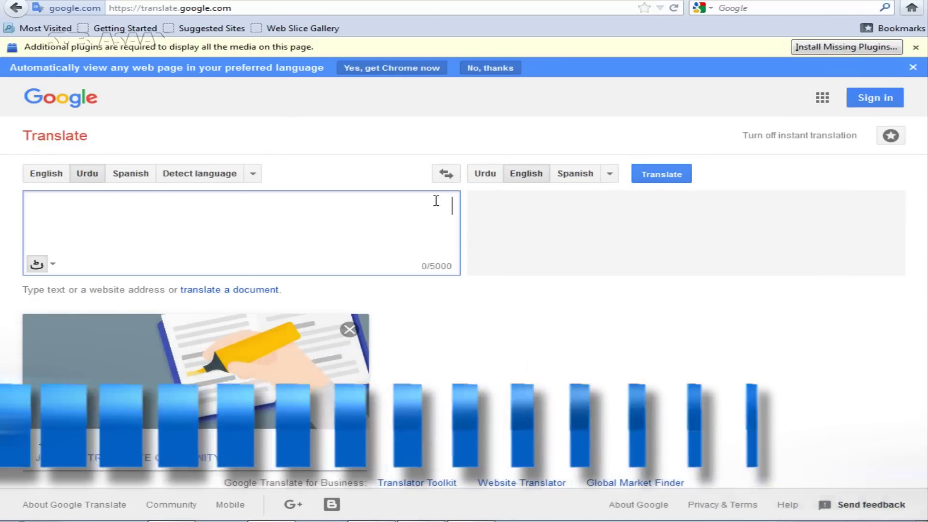
type("hass")
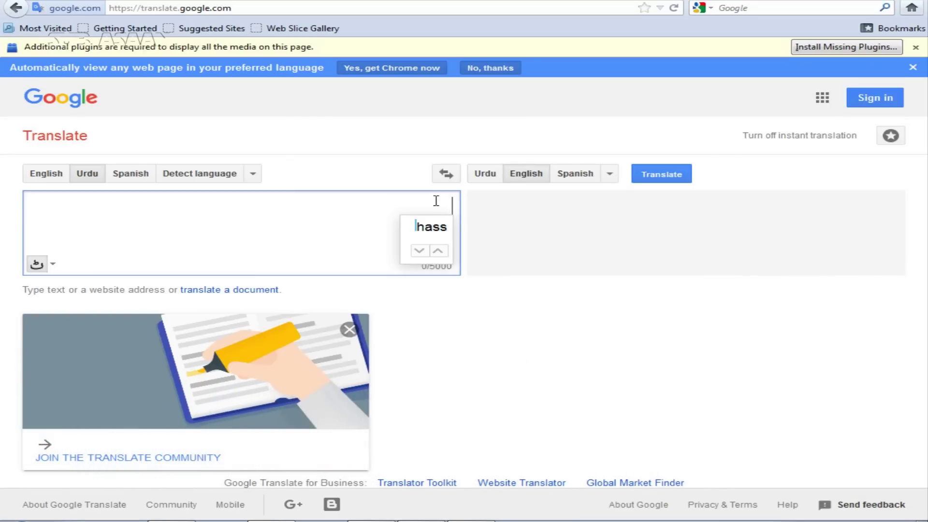
key("BackSpace")
type("eeb")
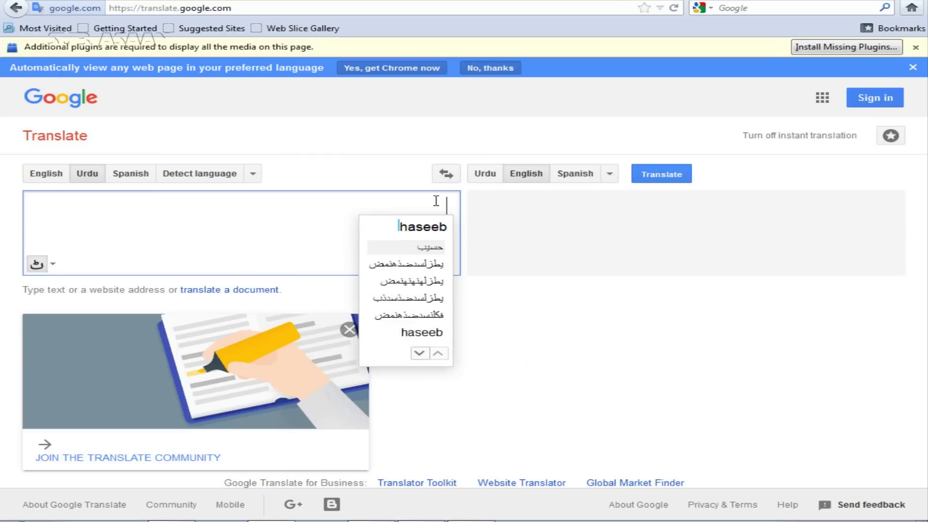
left_click(436, 248)
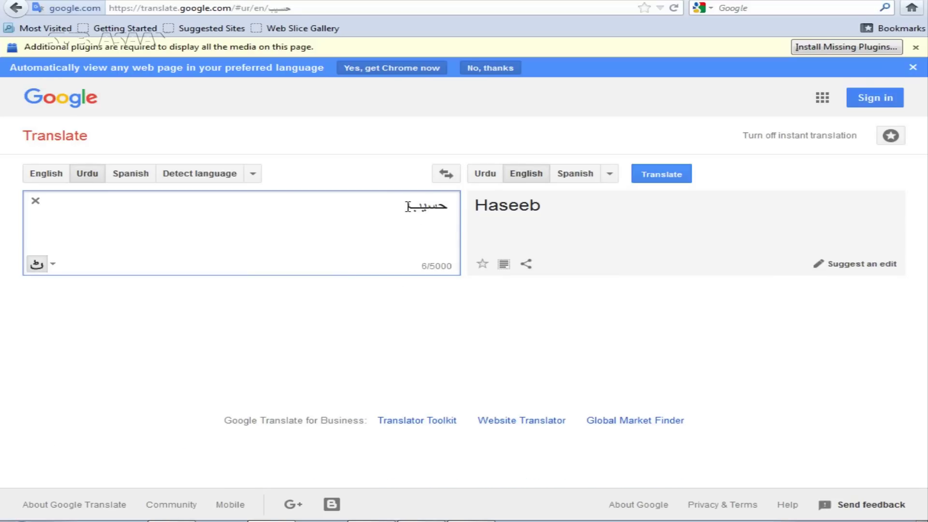
Step: Copy the Urdu spelling of the name and replace the Imprint logo's text on Cool Text with it
left_click_drag(405, 206, 467, 206)
right_click(428, 209)
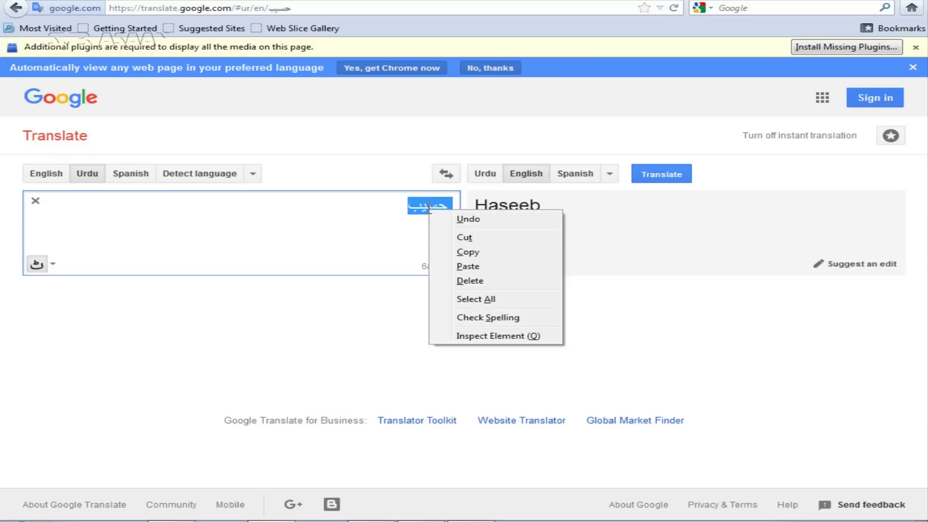
left_click(468, 251)
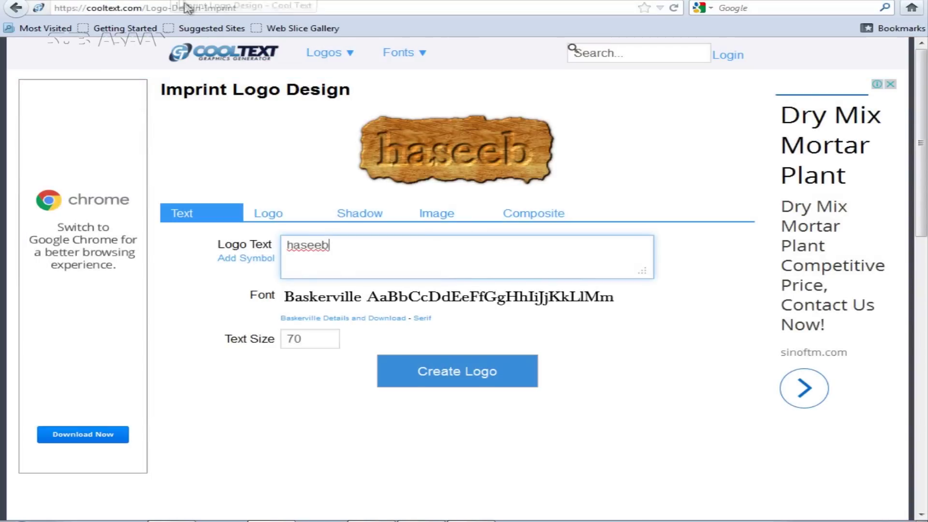
left_click_drag(331, 247, 281, 250)
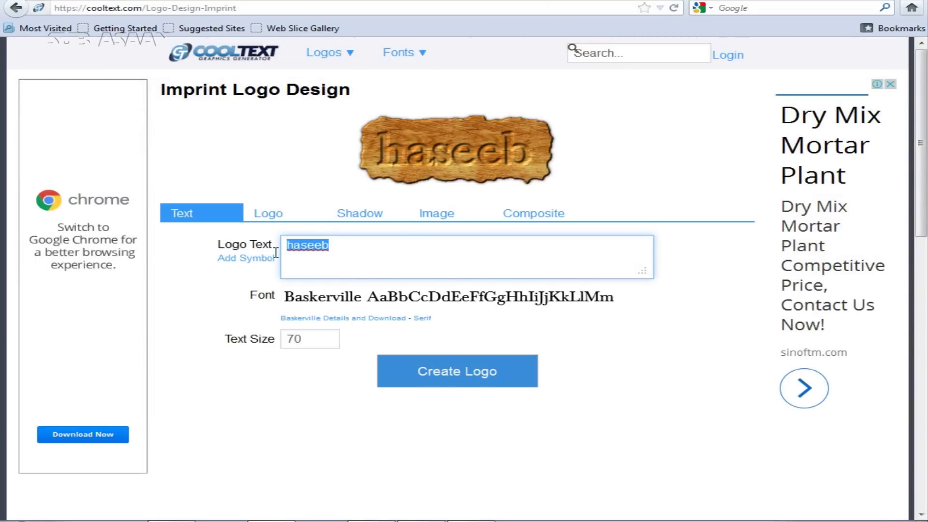
key("BackSpace")
right_click(290, 245)
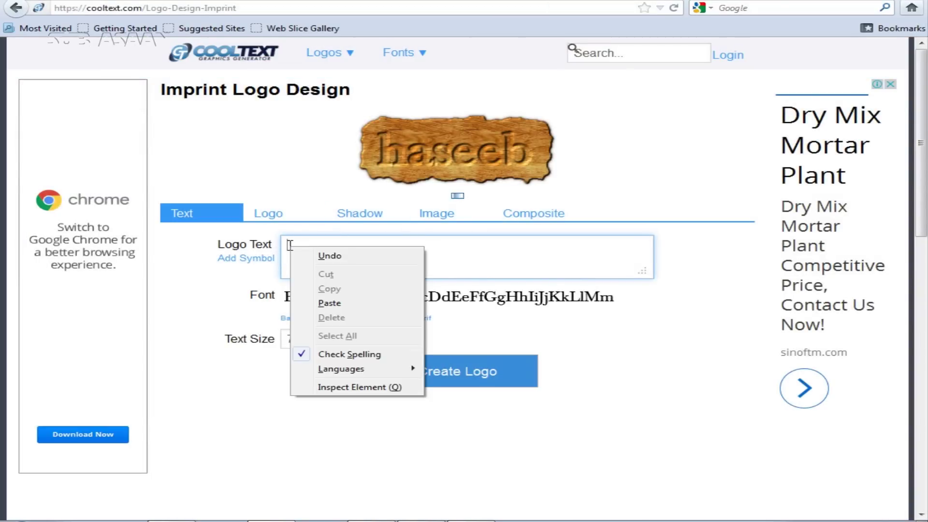
left_click(324, 303)
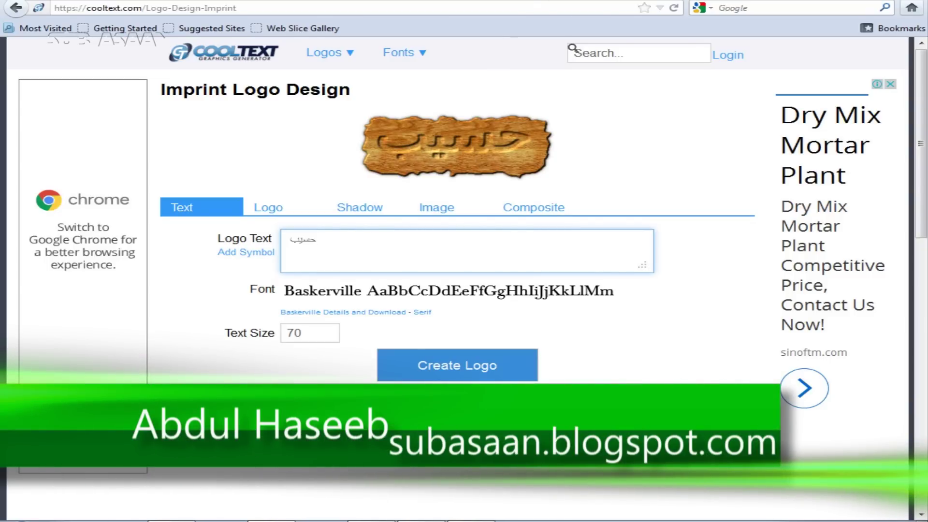
Step: Switch to the Software page on Facebook to view the Urdu lettering in its cover image
key("ctrl+Tab")
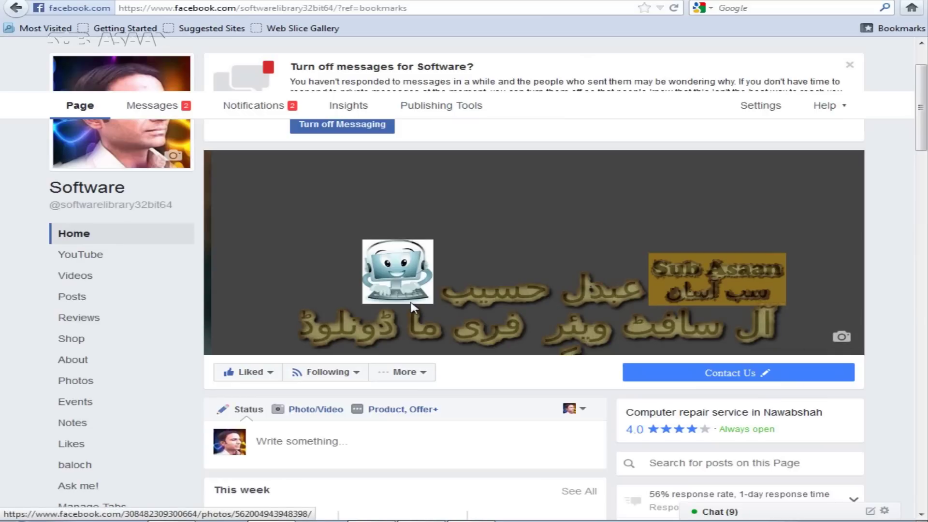
scroll(411, 302, "down", 3)
scroll(411, 302, "up", 3)
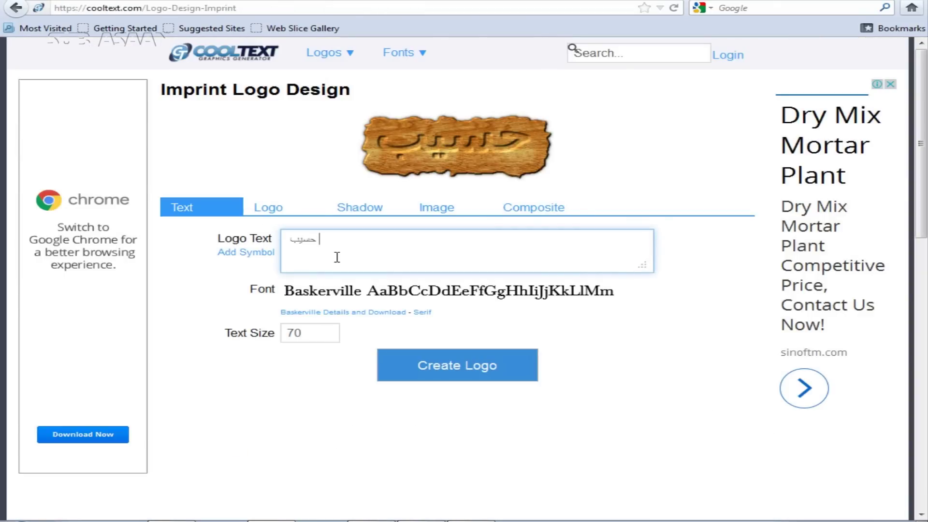
Step: Return to the Imprint logo design on Cool Text and try a text size of 60
double_click(319, 340)
type("65")
key("BackSpace")
type("0")
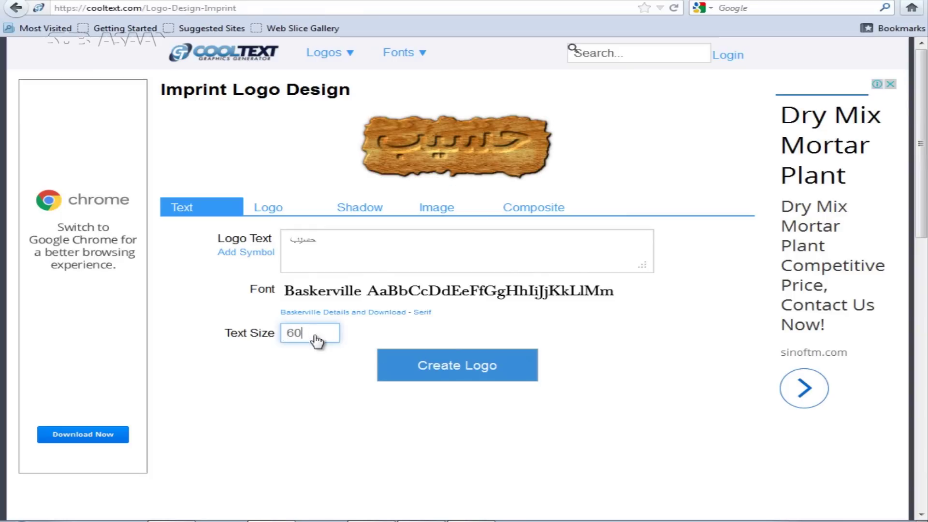
Step: Set the Imprint logo's text size to 90 and create the logo
type("55")
key("BackSpace")
type("5")
key("BackSpace")
type("5")
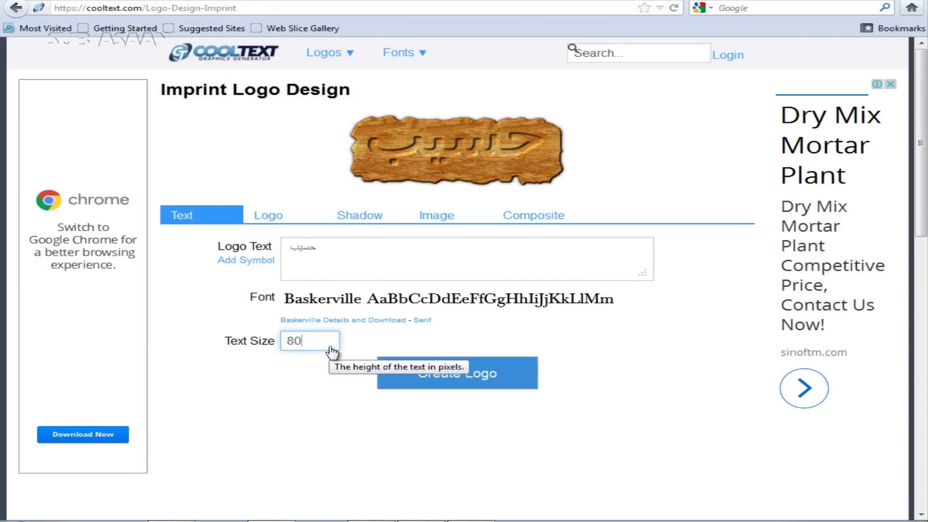
scroll(331, 341, "up", 2)
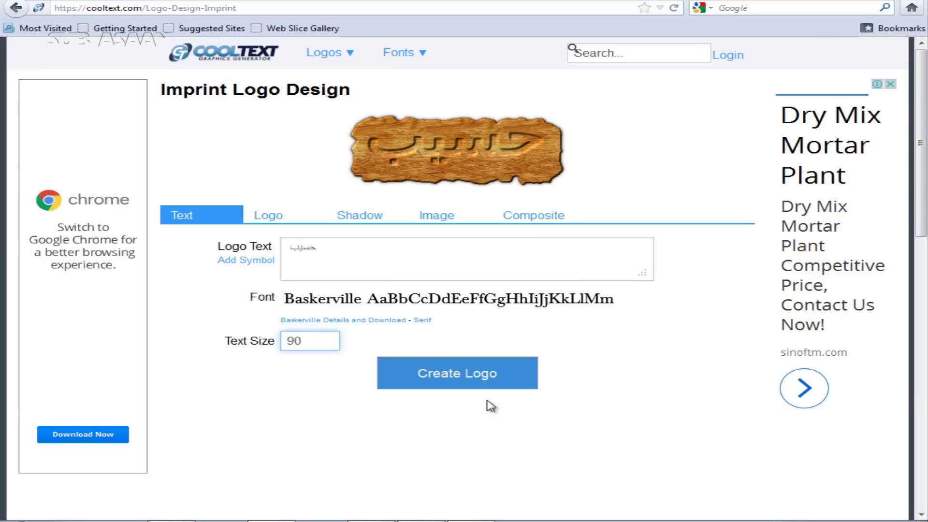
left_click(447, 387)
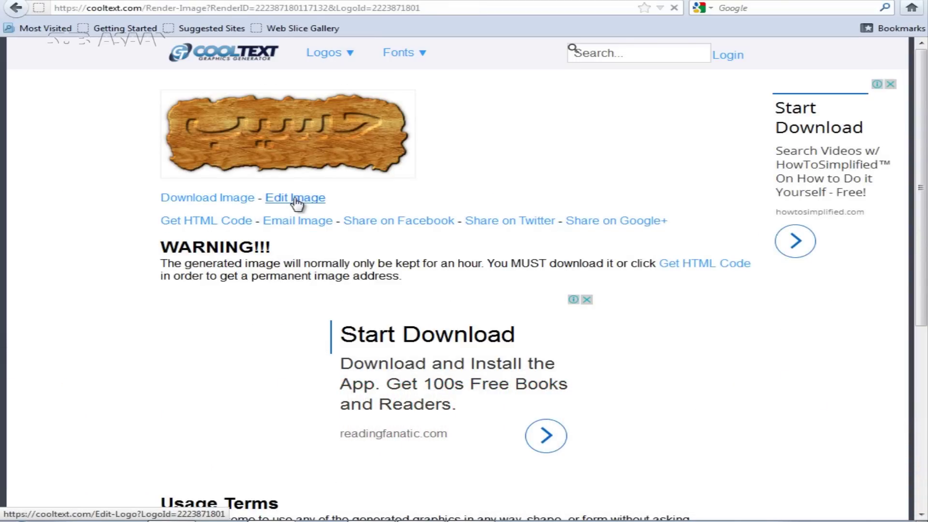
Step: Download the generated logo image, choosing to save the PNG file instead of opening it
left_click(210, 200)
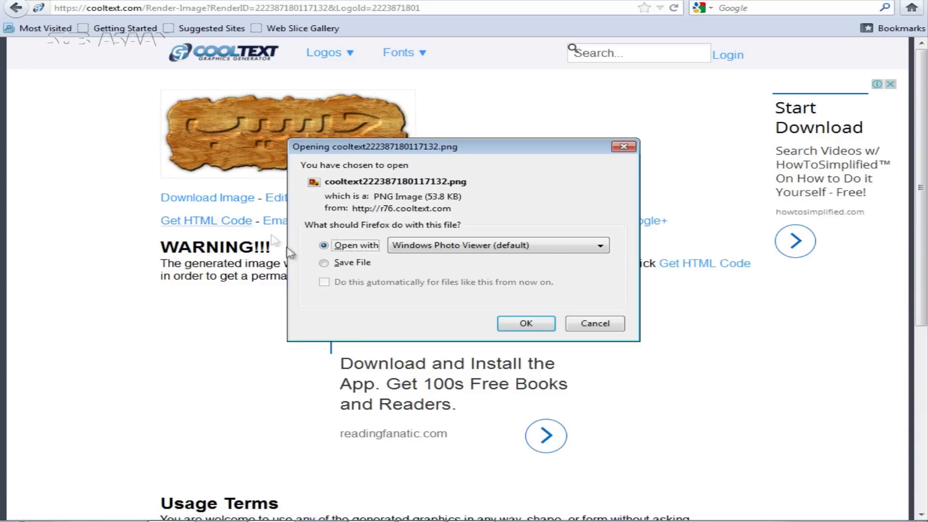
left_click(324, 263)
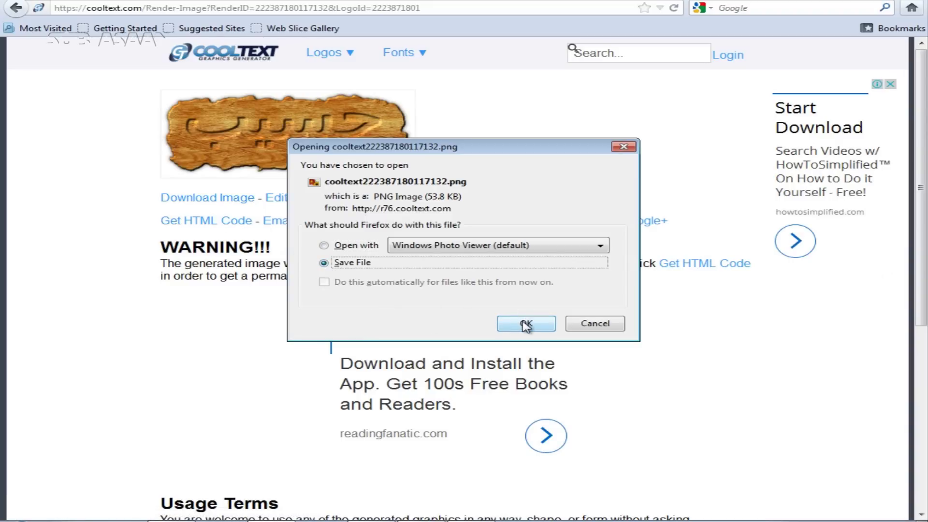
left_click(600, 246)
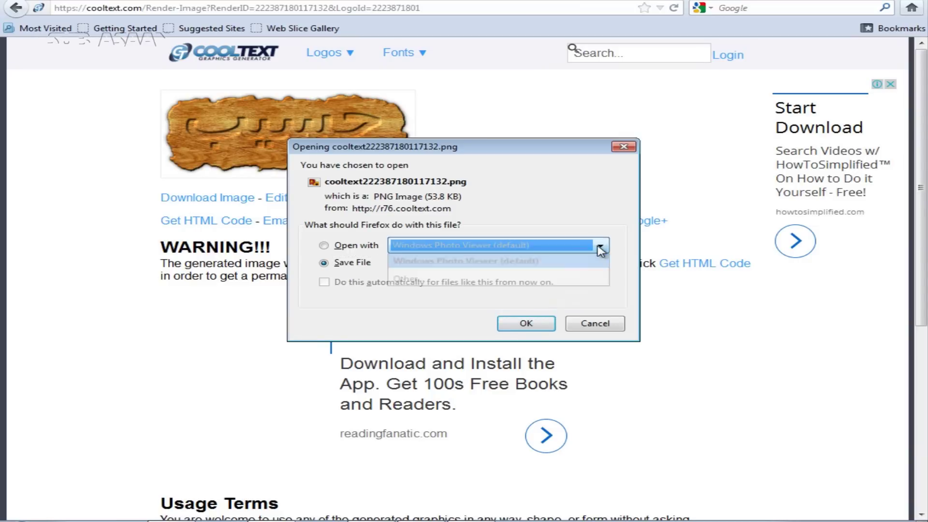
left_click(534, 325)
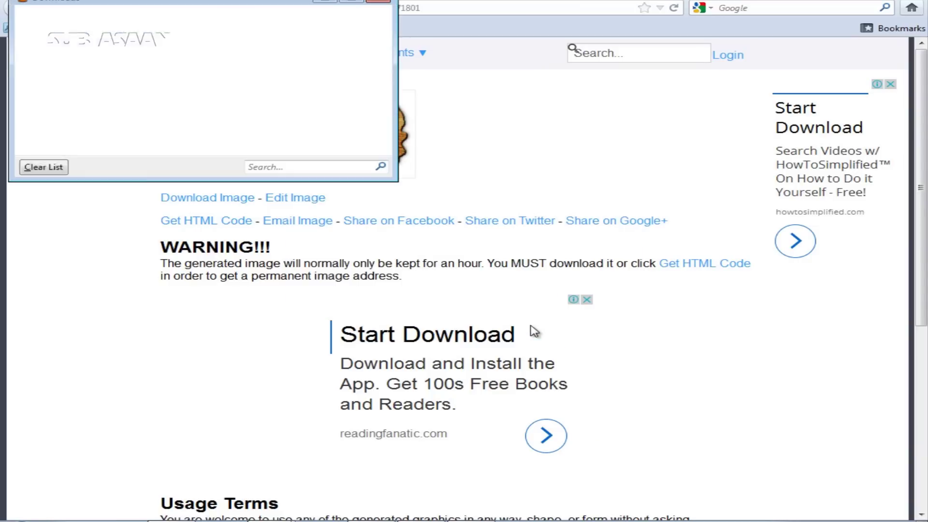
Step: Open the downloaded logo in Windows Photo Viewer and set it as the desktop background, closing the download list
double_click(124, 24)
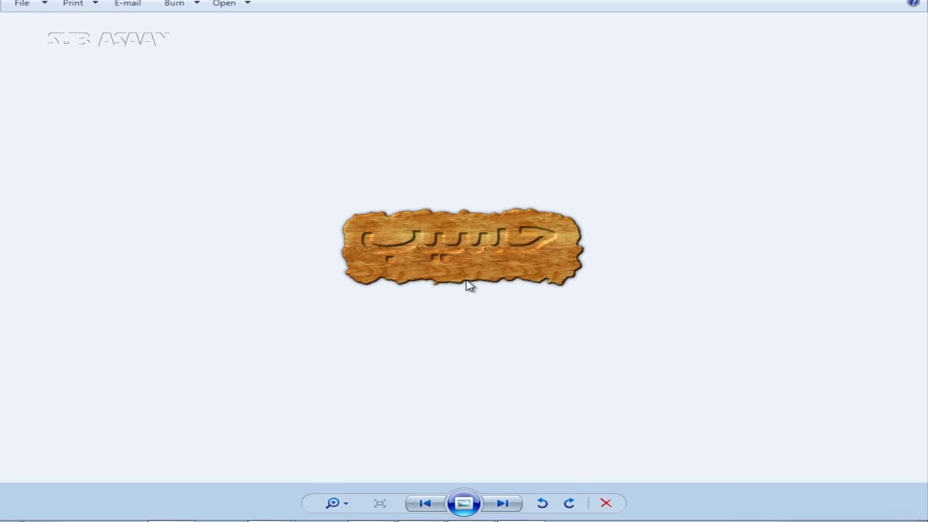
right_click(455, 240)
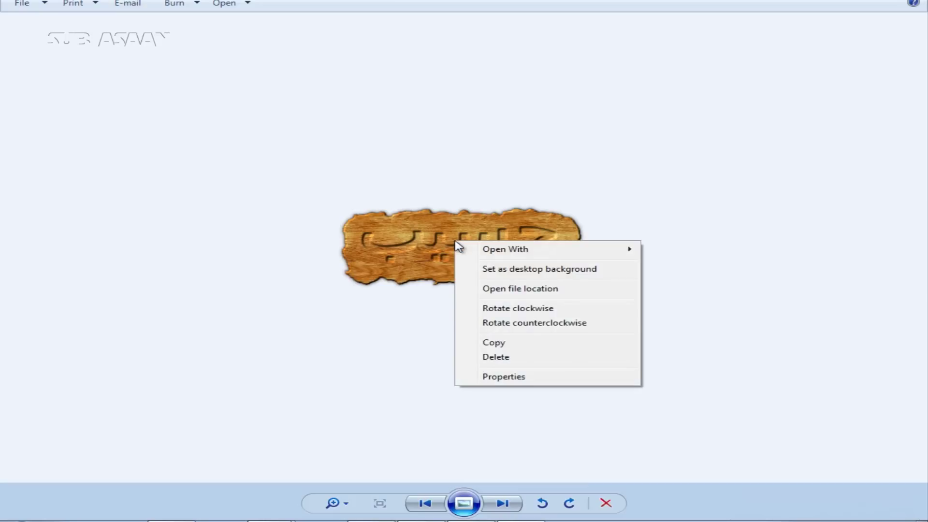
left_click(514, 269)
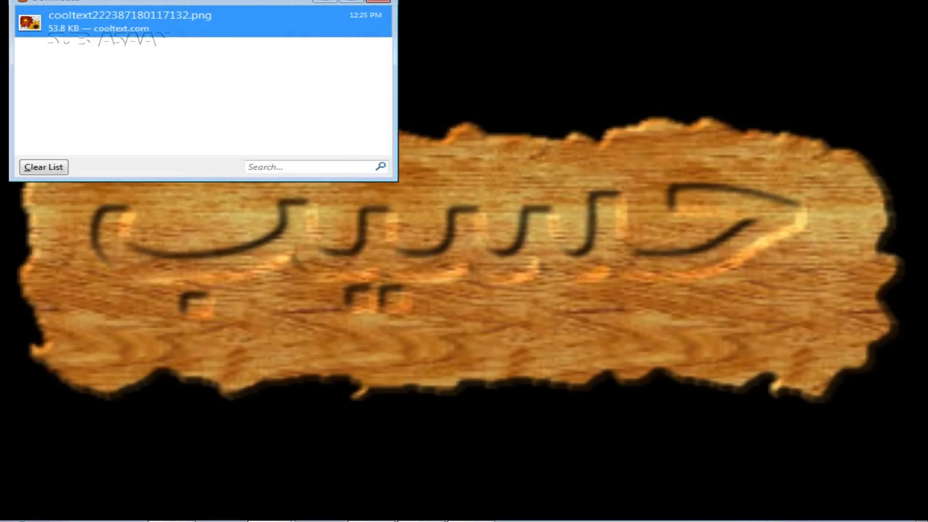
left_click(381, 2)
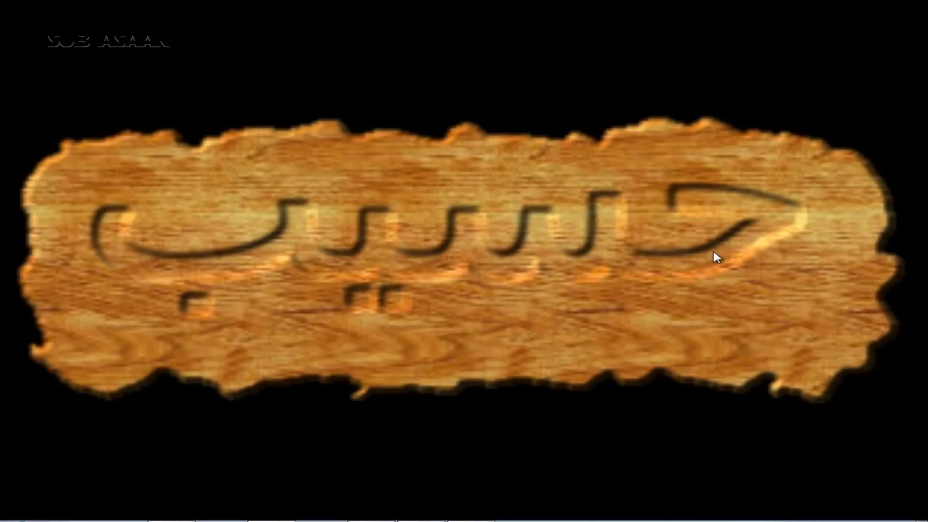